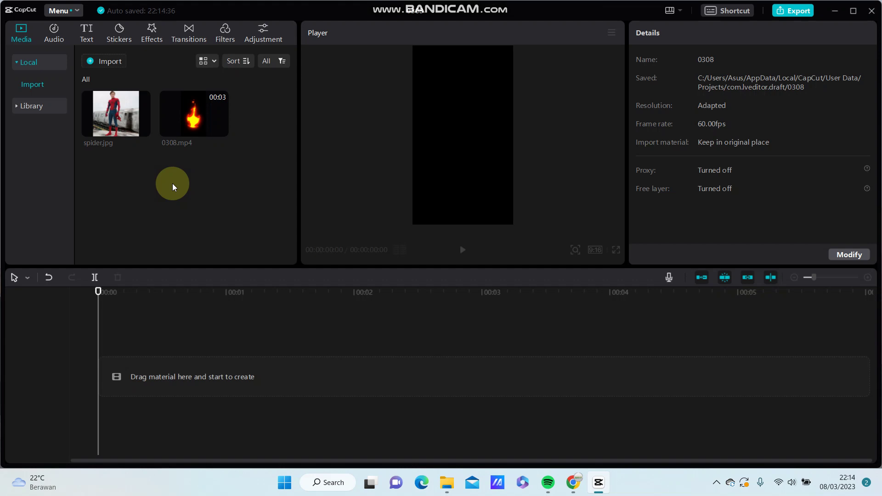
# Step: Download the plain white black-and-white clip from the stock media library
pyautogui.click(29, 109)
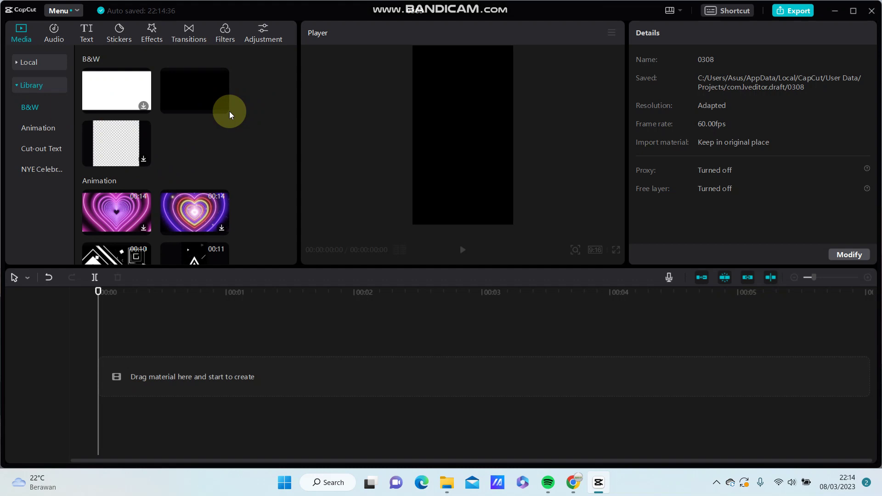
pyautogui.click(141, 107)
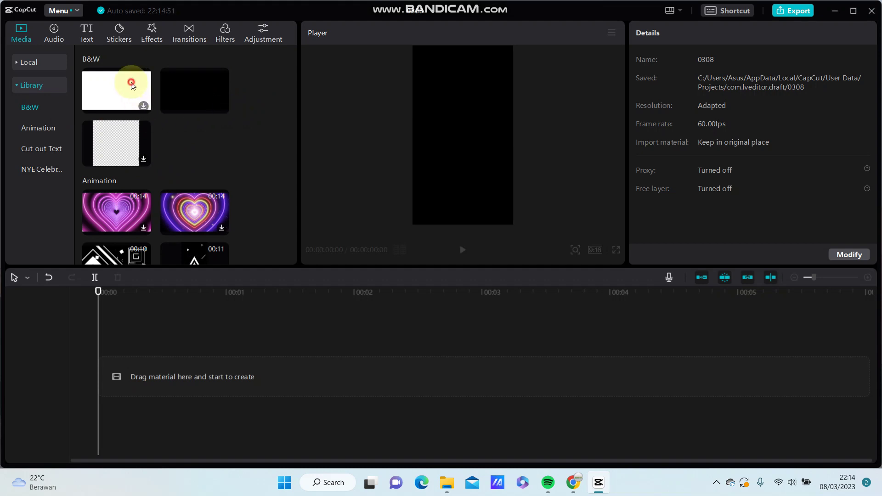
# Step: Place the white clip on the timeline and browse the Shimmer sticker category
pyautogui.click(144, 107)
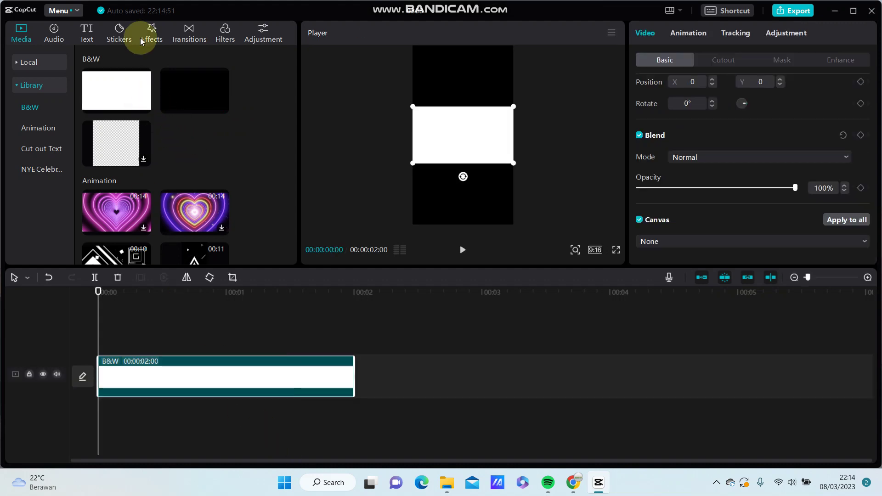
pyautogui.click(126, 34)
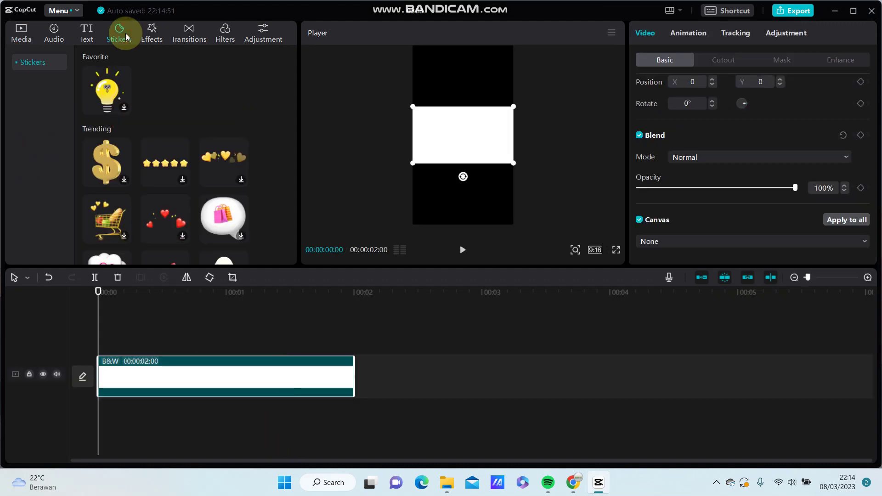
pyautogui.click(30, 62)
pyautogui.scroll(-2, 42, 199)
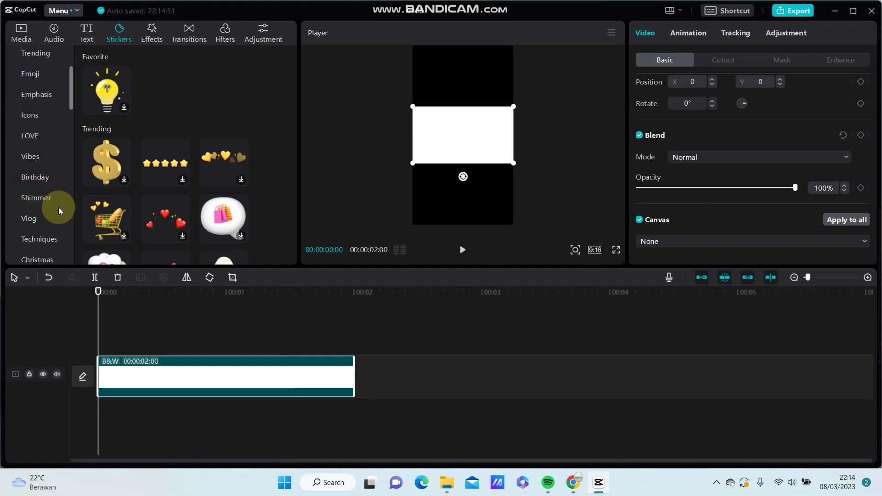
pyautogui.click(30, 197)
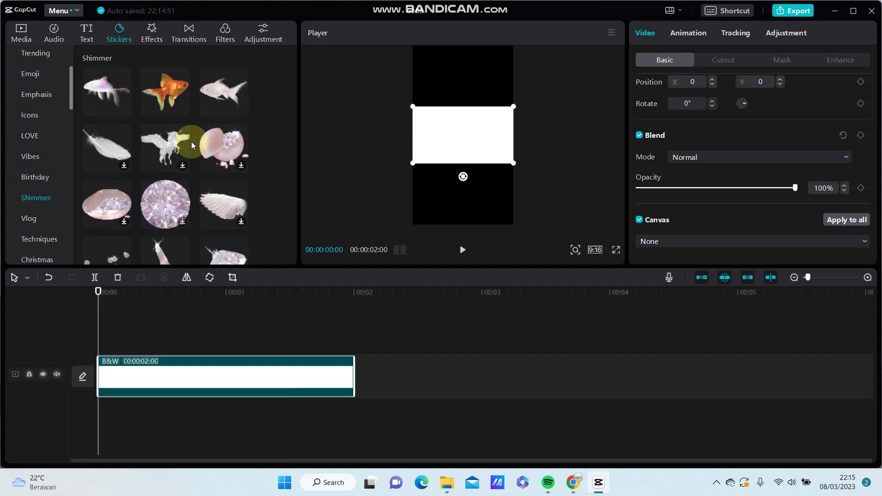
pyautogui.scroll(-2, 249, 137)
pyautogui.scroll(-2, 249, 137)
pyautogui.scroll(-2, 249, 137)
pyautogui.scroll(-1, 249, 136)
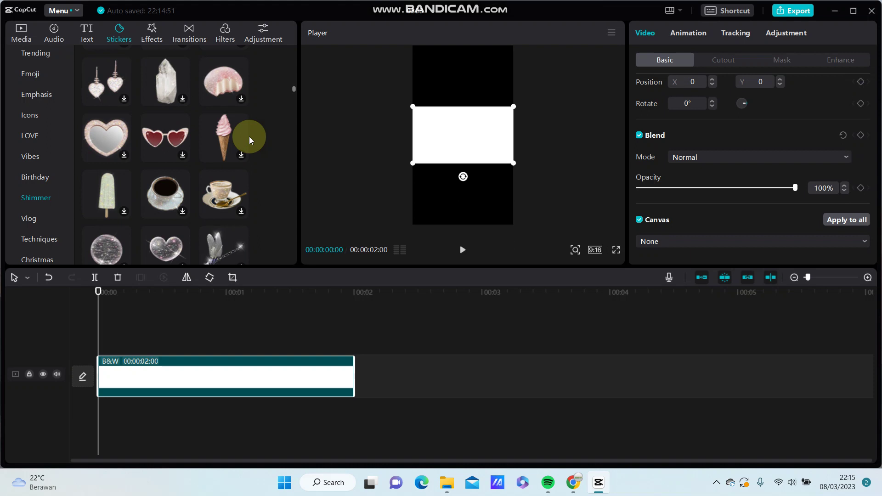
pyautogui.scroll(-2, 249, 137)
pyautogui.scroll(-2, 249, 137)
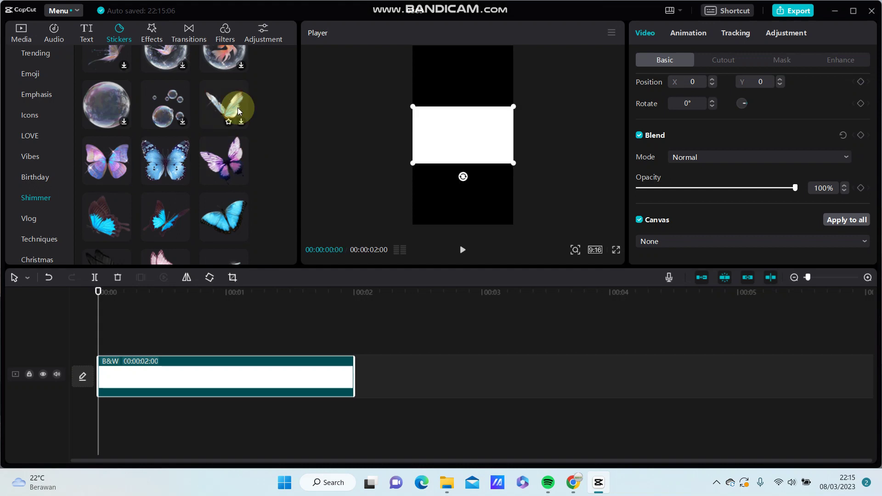
pyautogui.moveTo(165, 217)
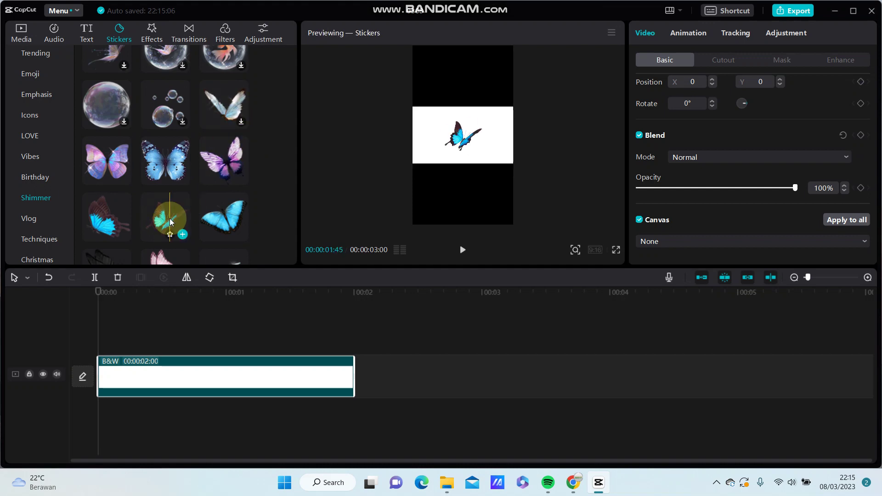
# Step: Add the blue butterfly sticker and trim it to end with the white clip at 2 seconds
pyautogui.click(123, 234)
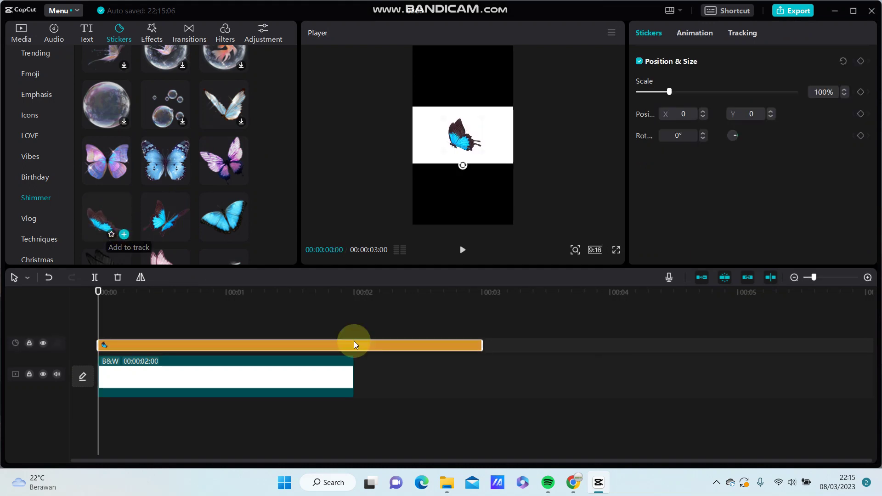
pyautogui.moveTo(481, 346); pyautogui.dragTo(351, 346)
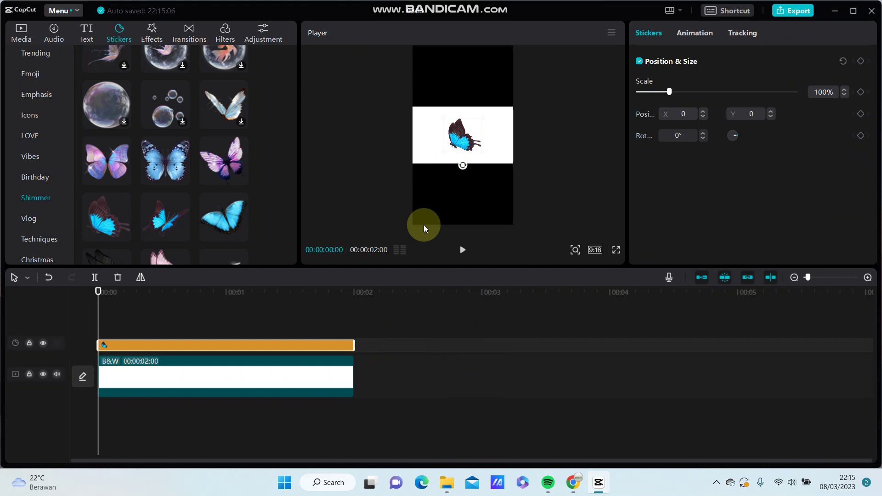
# Step: Scale the white background clip to fill the 9:16 frame, then reselect the butterfly
pyautogui.click(407, 325)
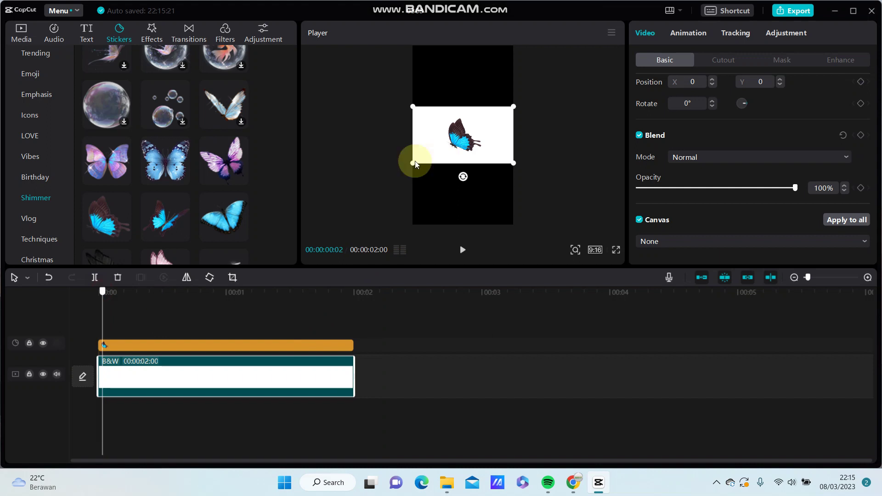
pyautogui.click(413, 158)
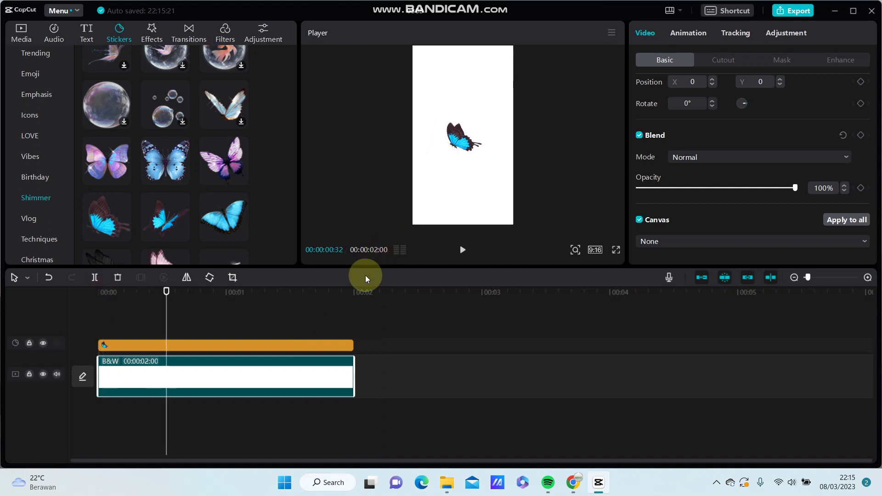
pyautogui.click(128, 344)
pyautogui.moveTo(223, 216)
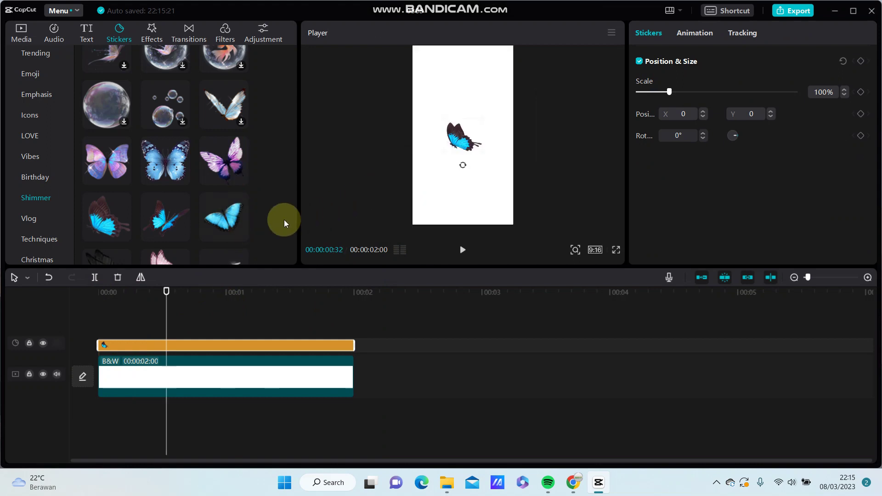
# Step: Add a second butterfly sticker starting at 0, trimmed to 2 s, placed lower in the frame
pyautogui.click(241, 235)
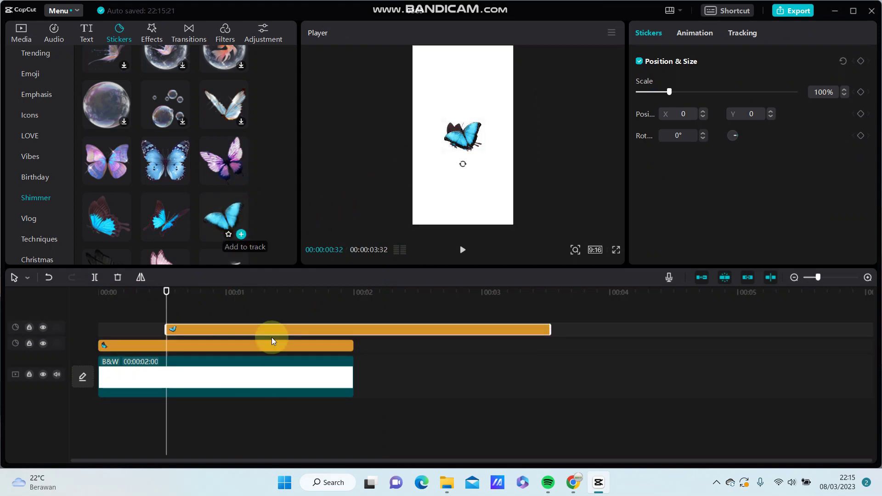
pyautogui.moveTo(277, 333); pyautogui.dragTo(166, 333)
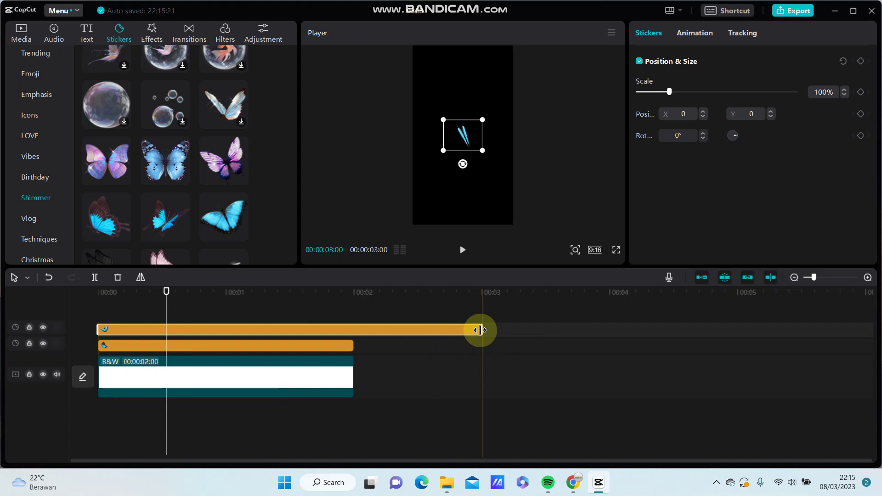
pyautogui.moveTo(478, 337); pyautogui.dragTo(354, 332)
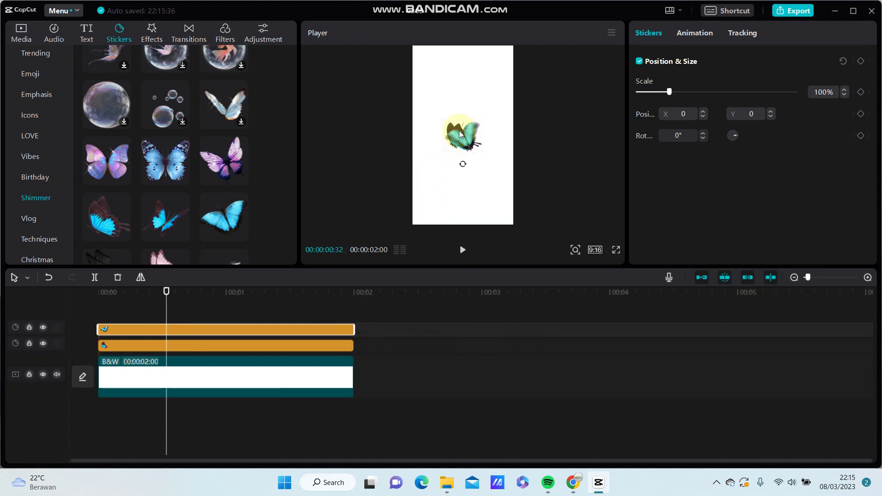
pyautogui.moveTo(462, 136); pyautogui.dragTo(473, 169)
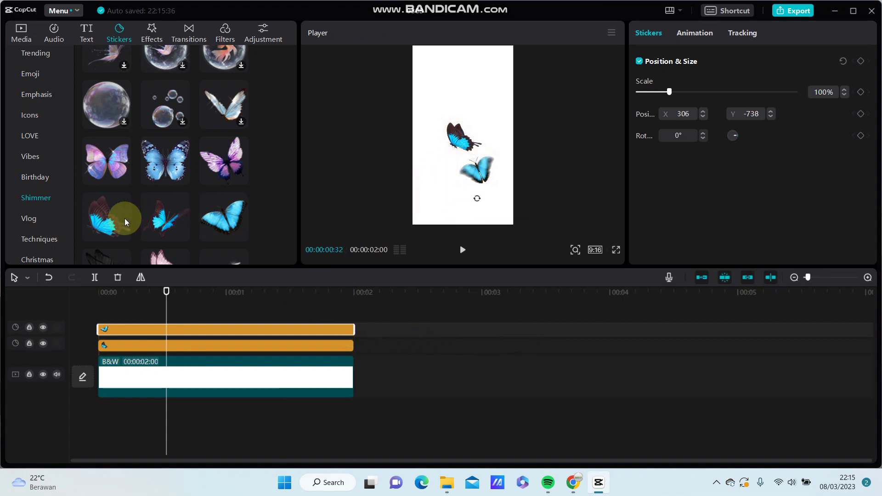
# Step: Add a third butterfly sticker starting at 0, trimmed to 2 s, placed near the top
pyautogui.moveTo(165, 217)
pyautogui.click(182, 234)
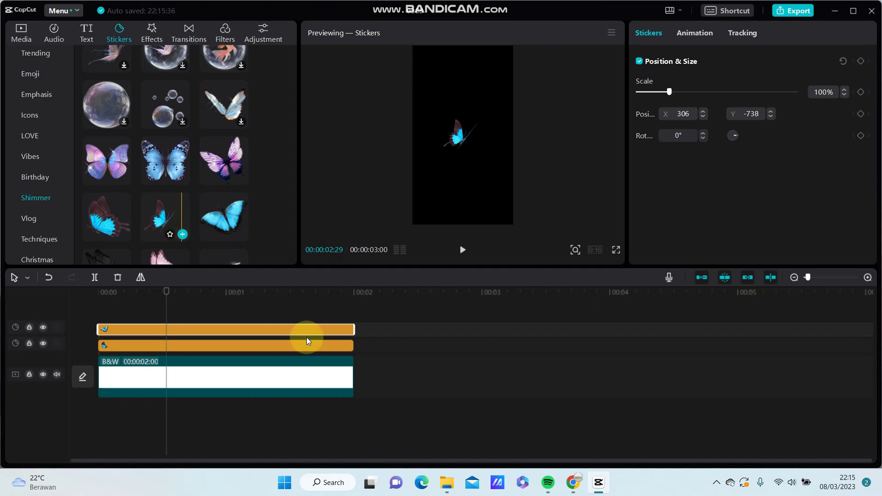
pyautogui.moveTo(306, 328); pyautogui.dragTo(196, 327)
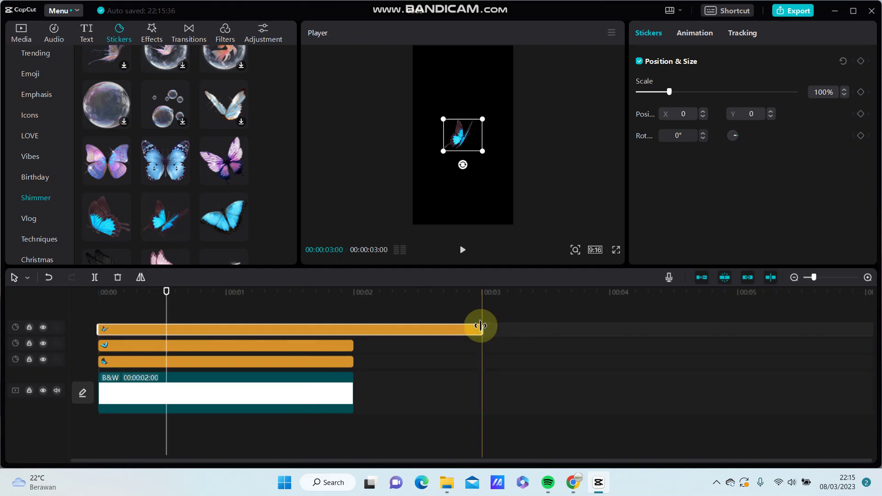
pyautogui.moveTo(482, 322); pyautogui.dragTo(355, 323)
pyautogui.moveTo(448, 147); pyautogui.dragTo(451, 108)
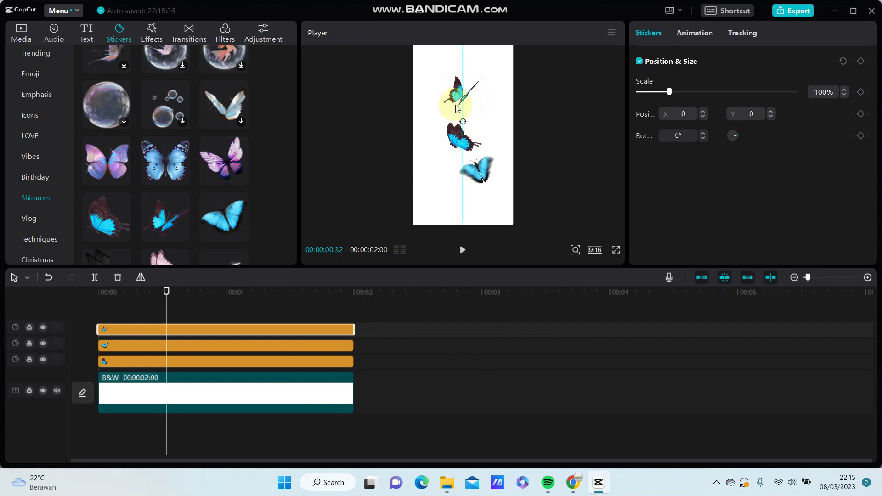
# Step: Nudge the middle and top butterflies into place and return the playhead to the start
pyautogui.moveTo(460, 136); pyautogui.dragTo(450, 138)
pyautogui.click(467, 100)
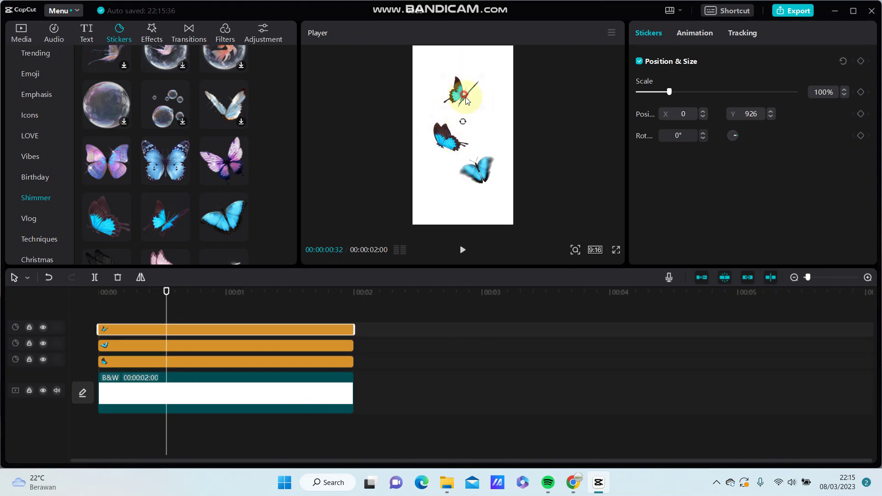
pyautogui.moveTo(466, 101); pyautogui.dragTo(471, 106)
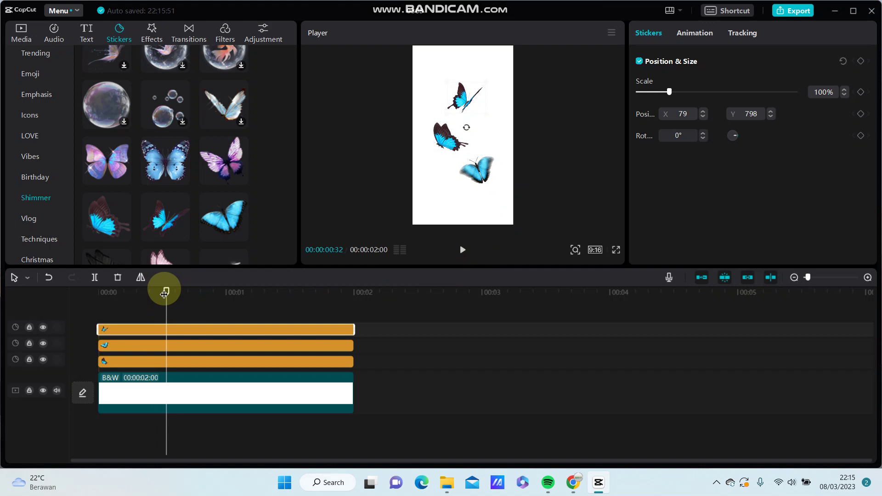
pyautogui.moveTo(164, 292); pyautogui.dragTo(66, 299)
# Step: Preview the butterfly composition and export it as a 2-second 720p video
pyautogui.click(463, 252)
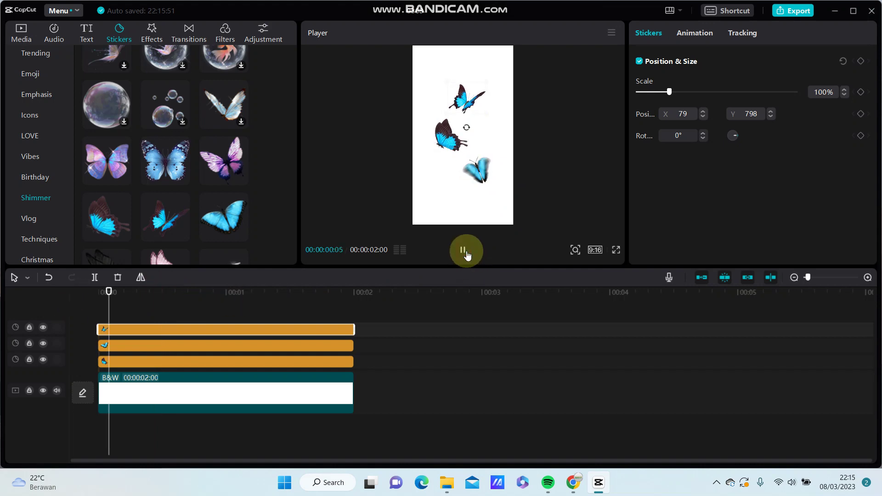
pyautogui.click(466, 255)
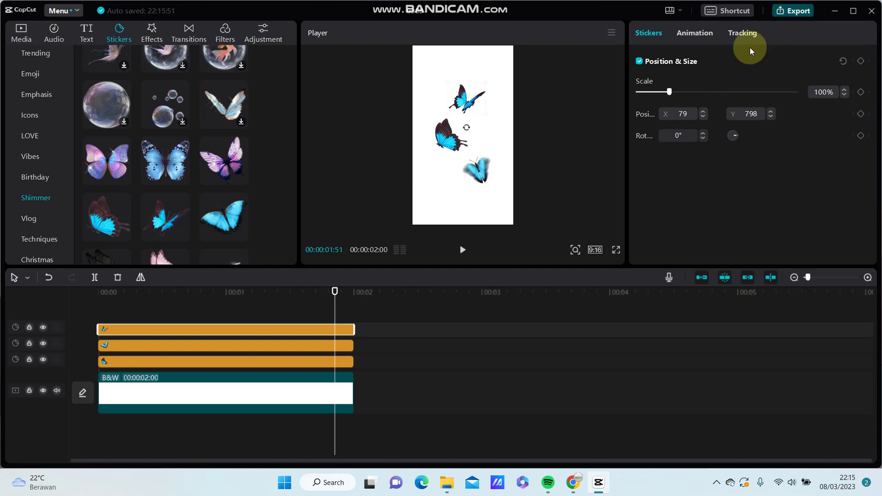
pyautogui.click(792, 10)
pyautogui.click(549, 409)
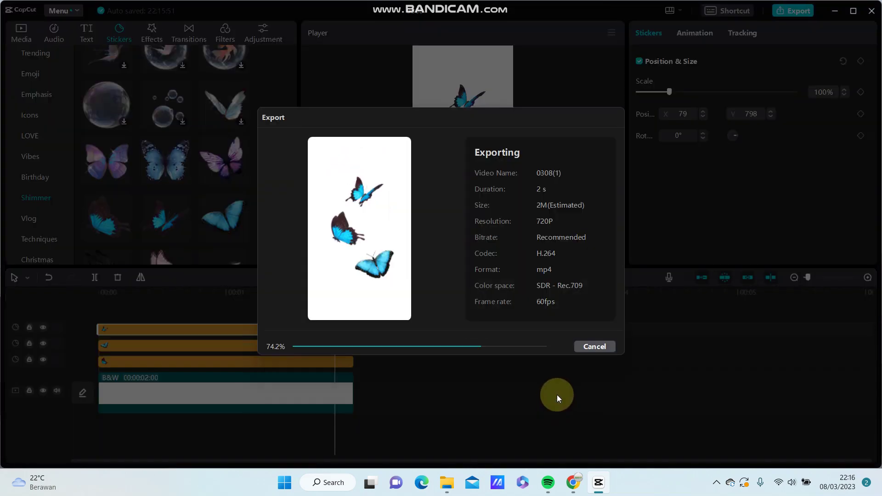
pyautogui.click(604, 345)
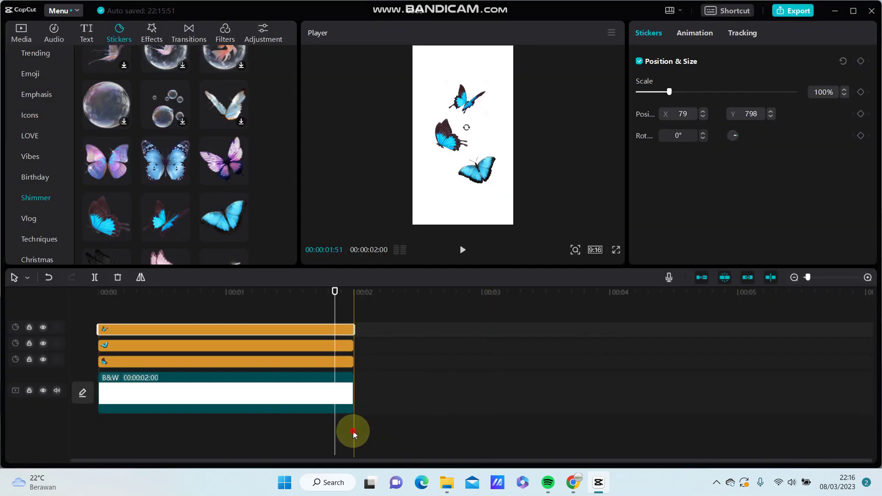
# Step: Delete all four clips from the timeline and show the local media files
pyautogui.moveTo(353, 430); pyautogui.dragTo(182, 327)
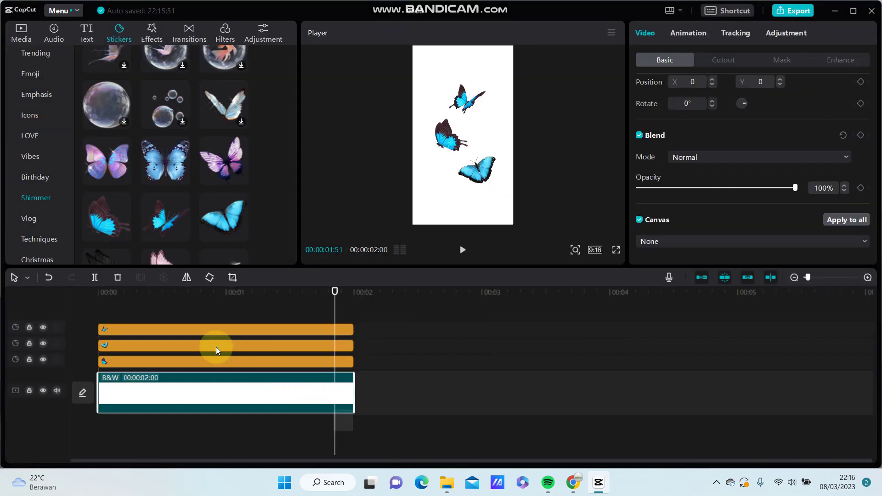
pyautogui.click(118, 276)
pyautogui.click(21, 41)
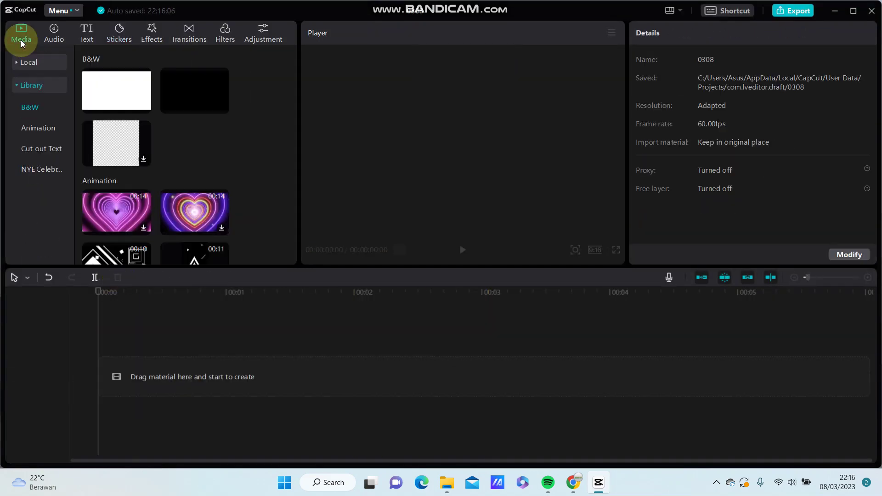
pyautogui.click(46, 67)
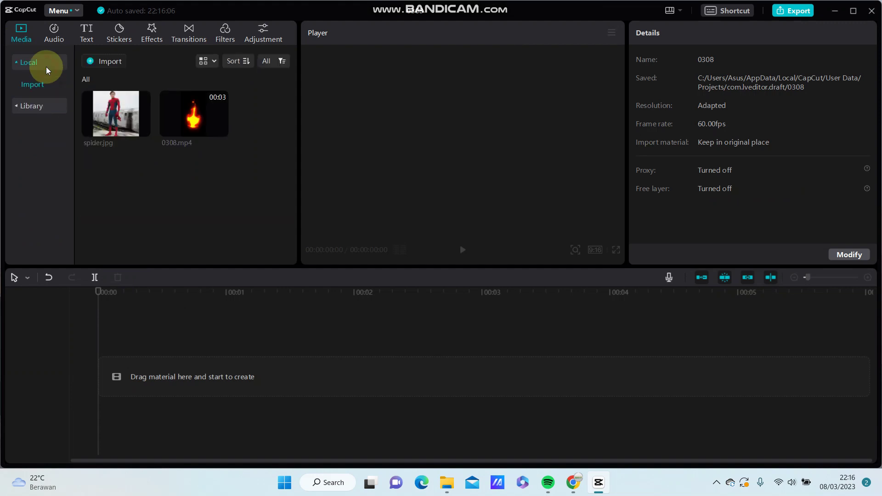
# Step: Import the outdoor WhatsApp video of a person from the Downloads folder
pyautogui.click(108, 63)
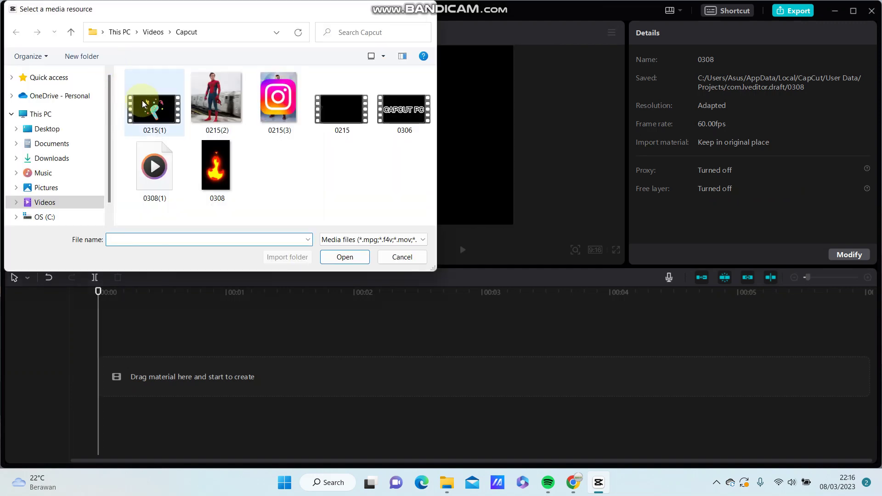
pyautogui.click(67, 188)
pyautogui.click(51, 158)
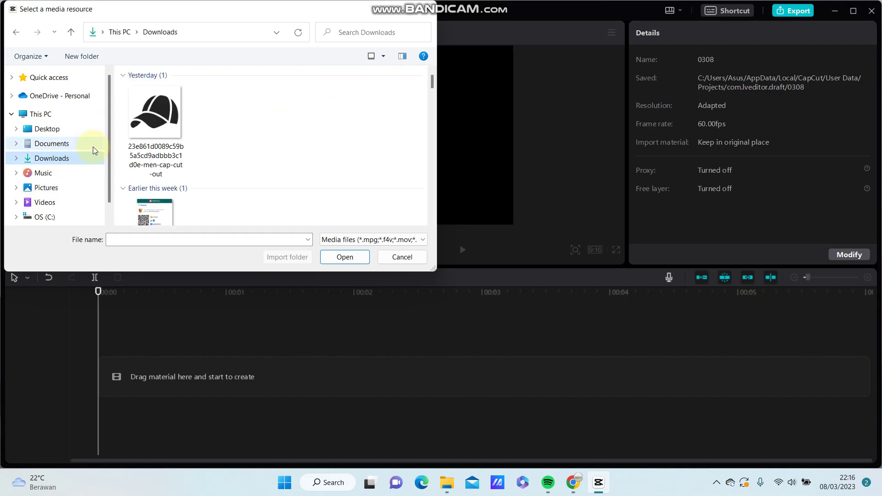
pyautogui.scroll(-3, 197, 141)
pyautogui.scroll(-2, 197, 141)
pyautogui.scroll(-2, 197, 140)
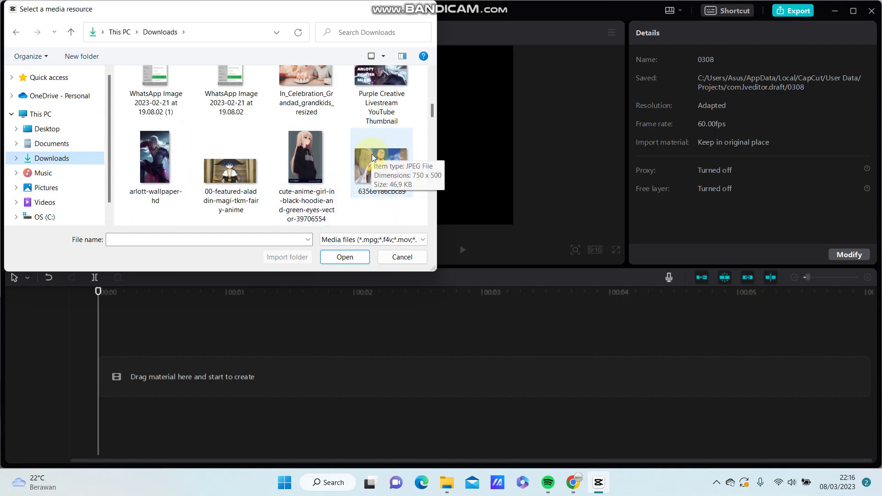
pyautogui.scroll(-2, 372, 155)
pyautogui.scroll(3, 352, 170)
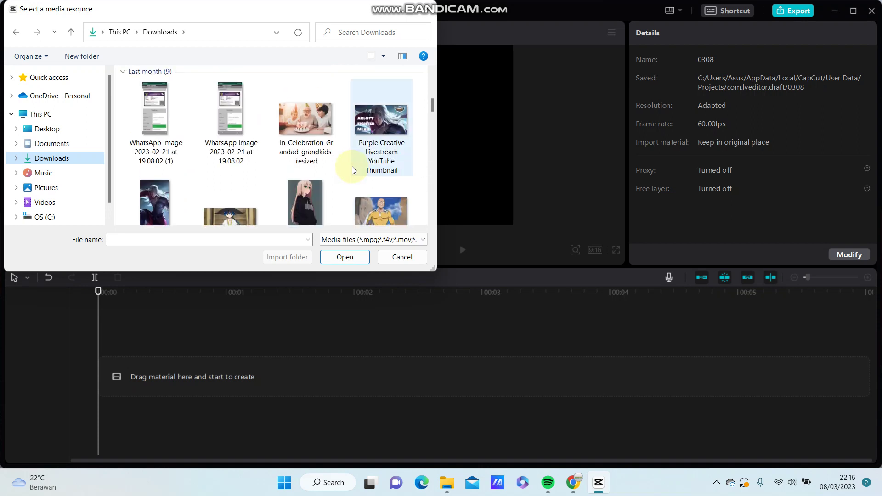
pyautogui.scroll(-3, 352, 171)
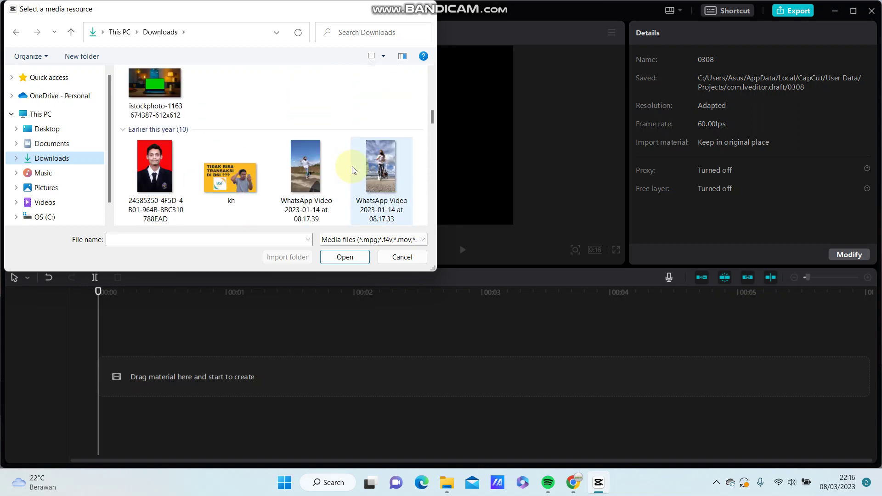
pyautogui.click(307, 190)
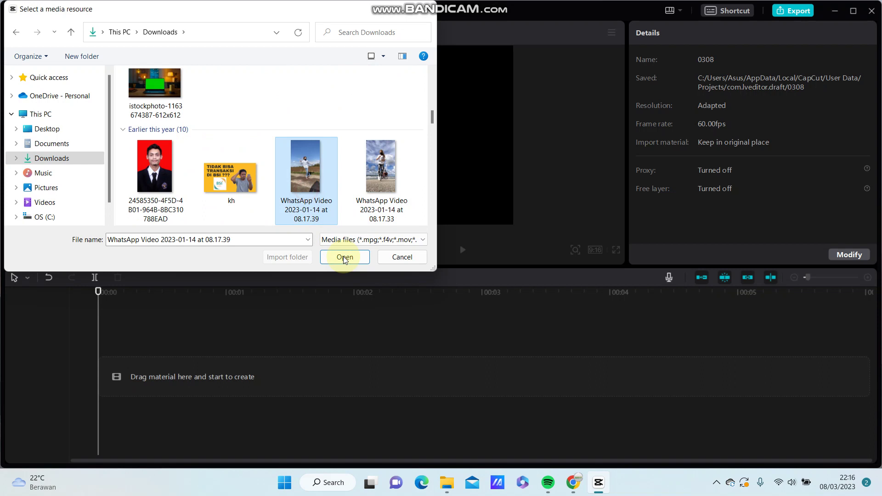
pyautogui.click(345, 257)
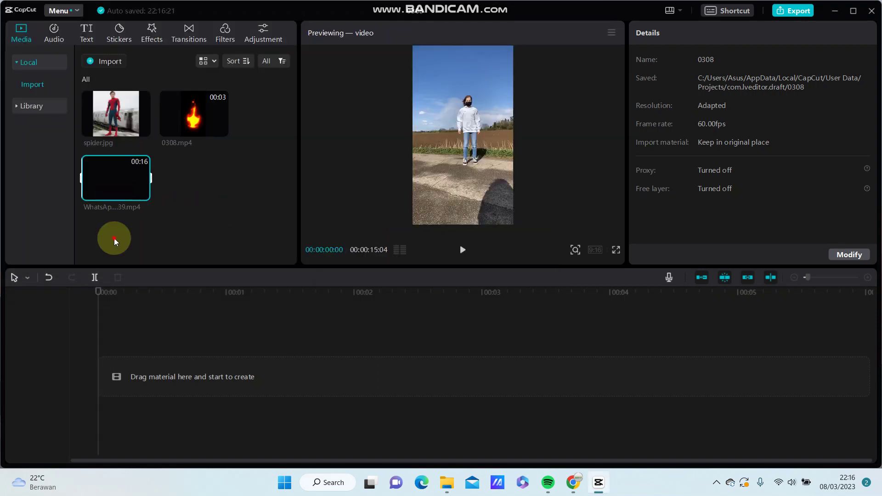
# Step: Place the outdoor video on the timeline and start importing another clip
pyautogui.moveTo(116, 187); pyautogui.dragTo(110, 376)
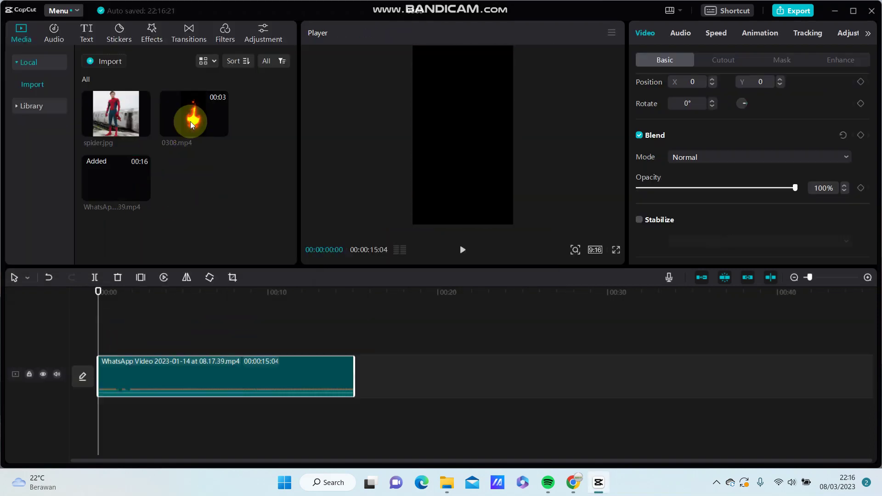
pyautogui.click(108, 63)
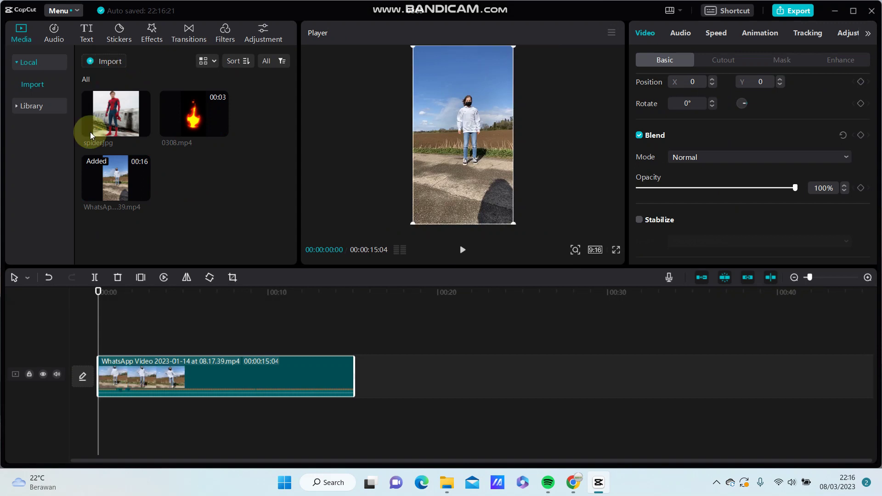
# Step: Import the exported 0308(1) butterfly clip from Videos > Capcut
pyautogui.click(48, 204)
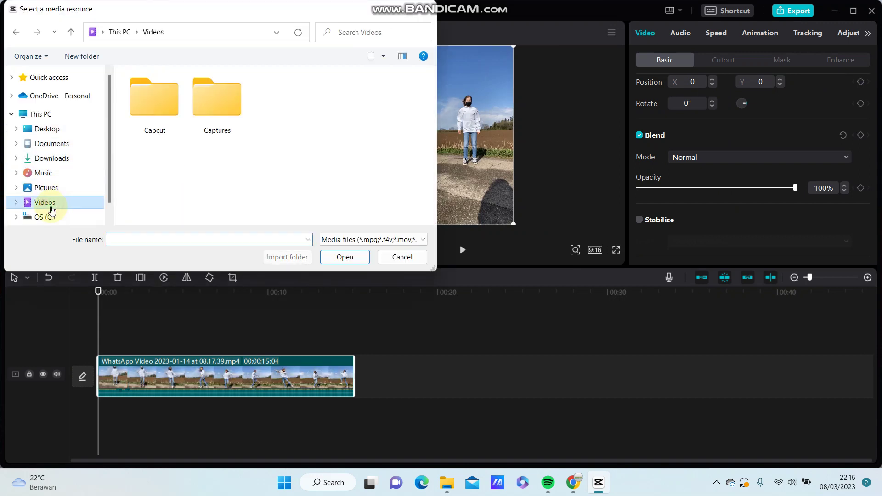
pyautogui.doubleClick(168, 101)
pyautogui.click(156, 185)
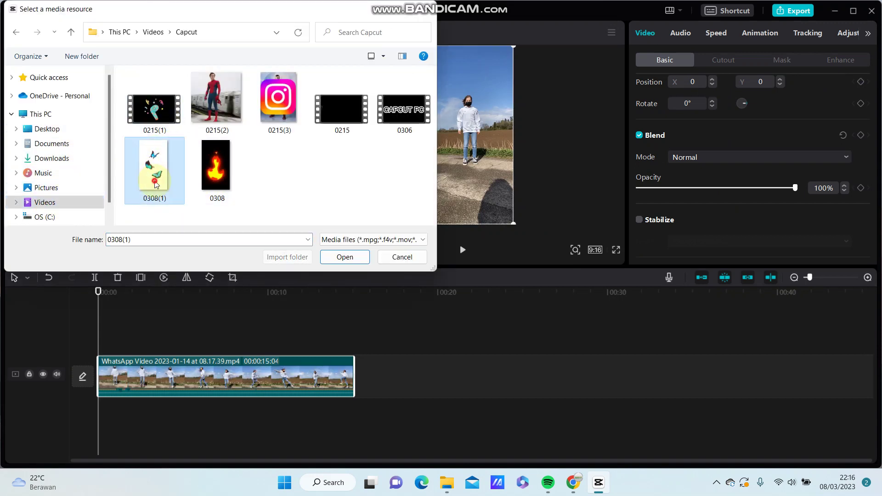
pyautogui.click(325, 260)
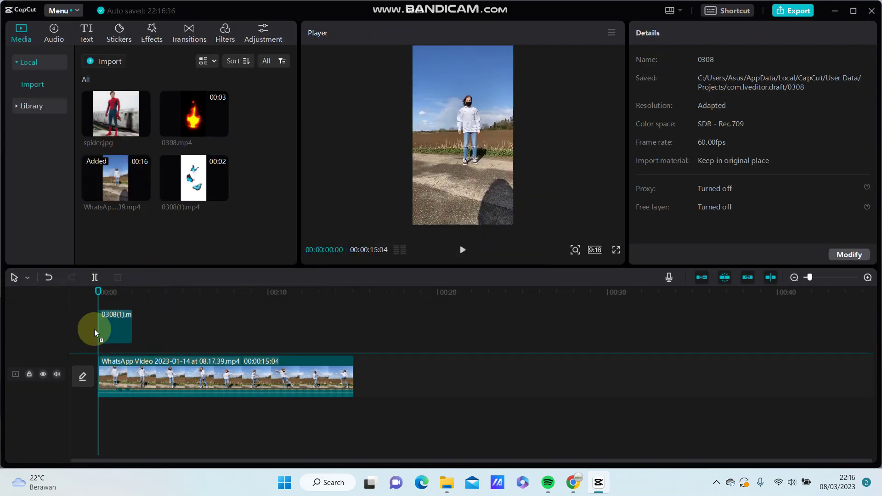
# Step: Put the butterfly clip on a track above the outdoor video and trim the video to 2 seconds
pyautogui.moveTo(130, 306); pyautogui.dragTo(94, 332)
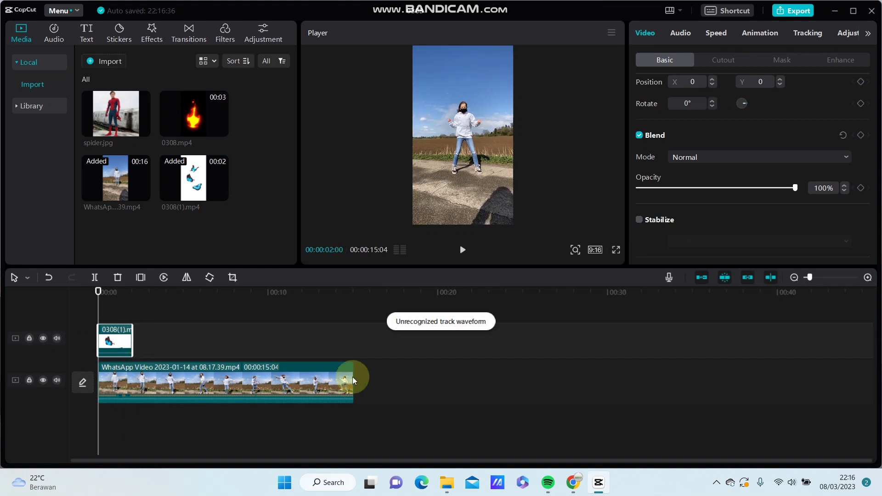
pyautogui.moveTo(812, 277); pyautogui.dragTo(816, 278)
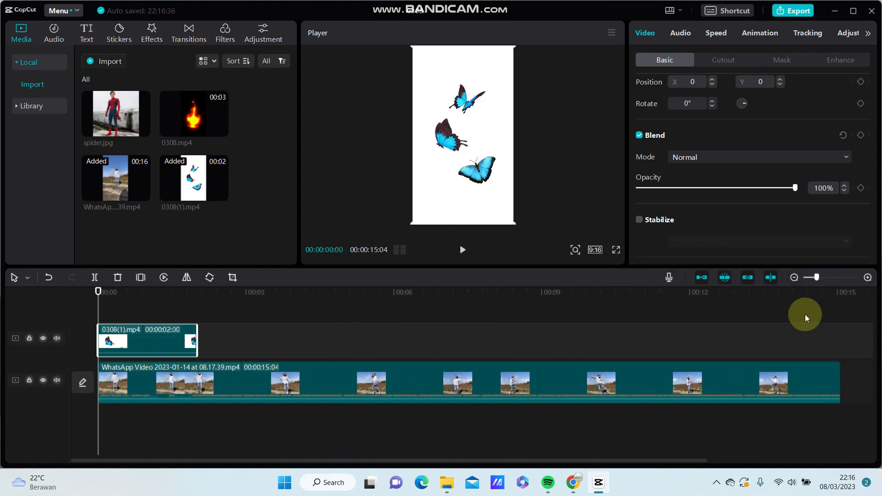
pyautogui.moveTo(308, 378); pyautogui.dragTo(197, 376)
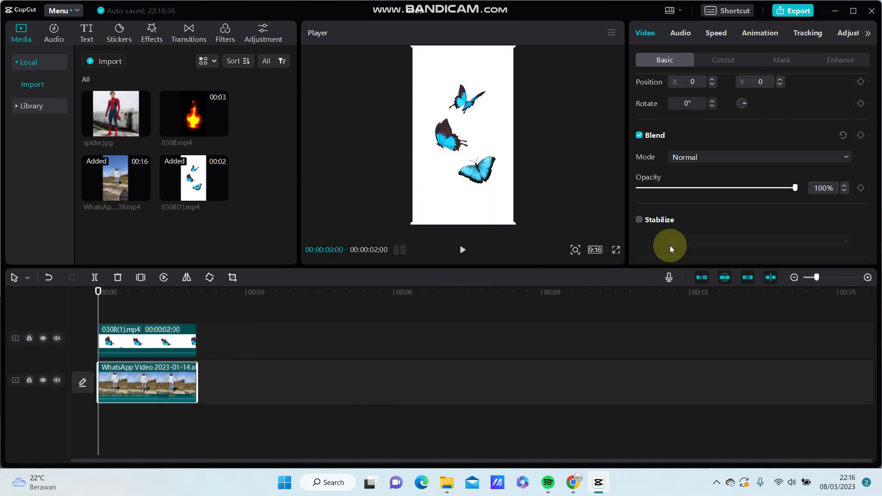
# Step: Try Overlay, Brighten and Screen on the butterfly clip, then settle on the Darken blend mode
pyautogui.click(171, 330)
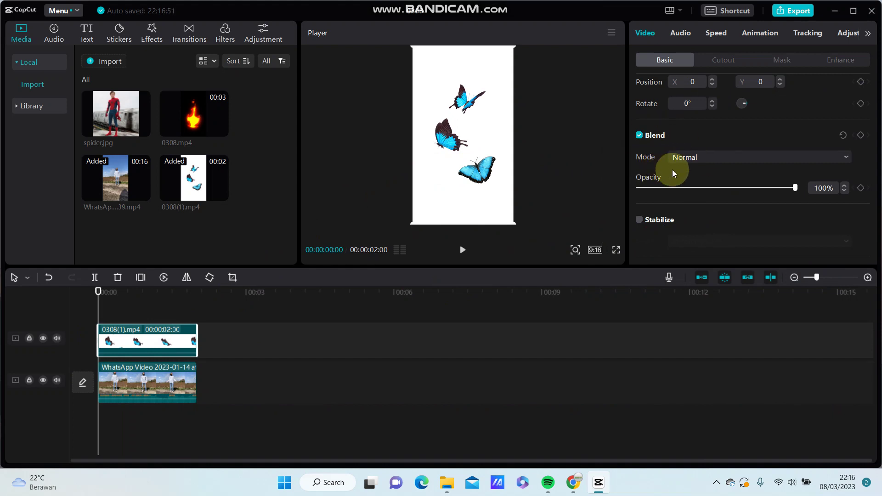
pyautogui.click(706, 158)
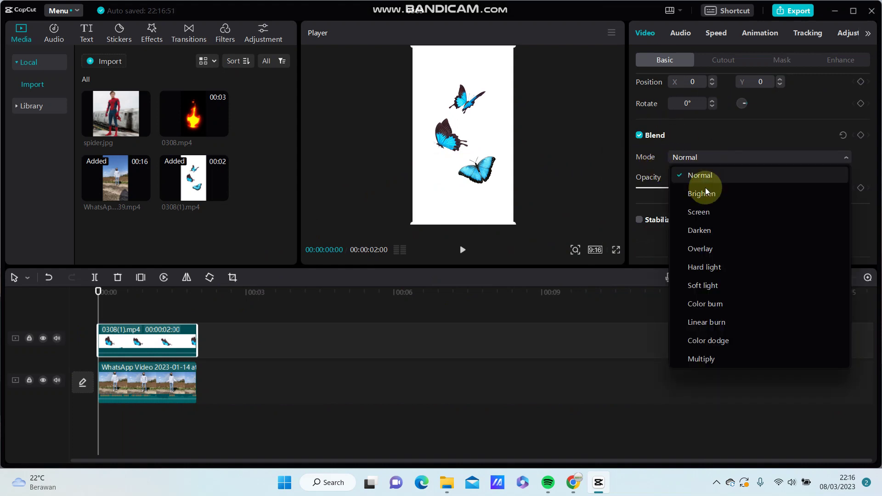
pyautogui.click(703, 248)
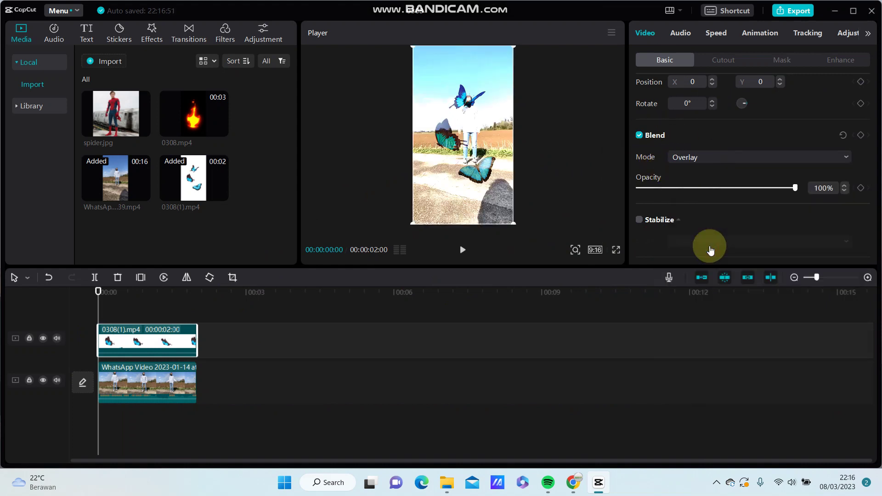
pyautogui.click(699, 158)
pyautogui.click(699, 191)
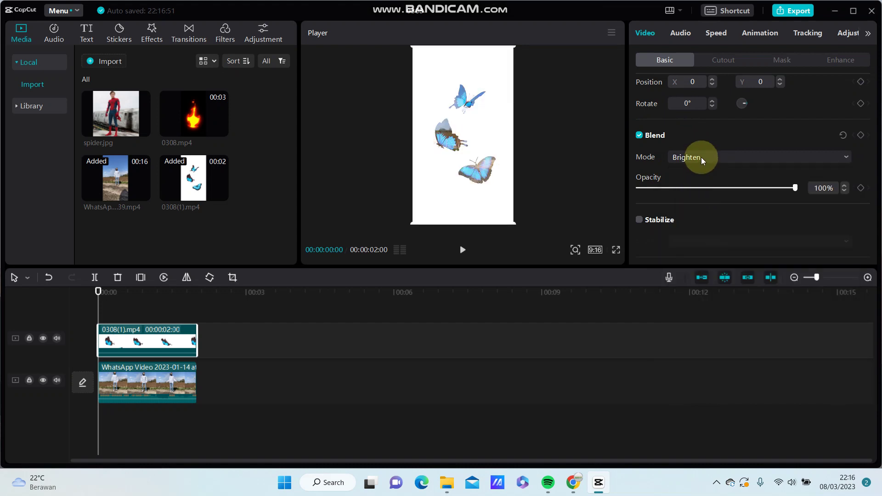
pyautogui.click(701, 157)
pyautogui.click(701, 210)
pyautogui.click(704, 156)
pyautogui.click(707, 227)
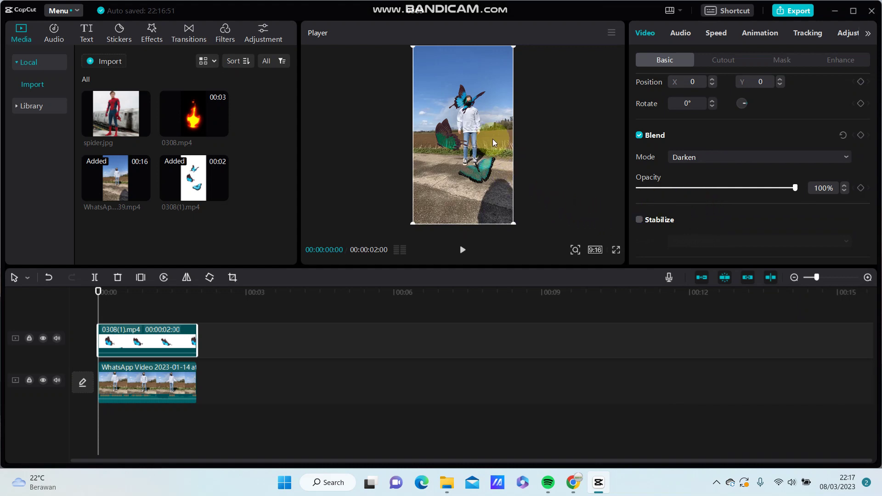
# Step: Enlarge the butterflies in the frame with a corner handle
pyautogui.moveTo(514, 223); pyautogui.dragTo(536, 251)
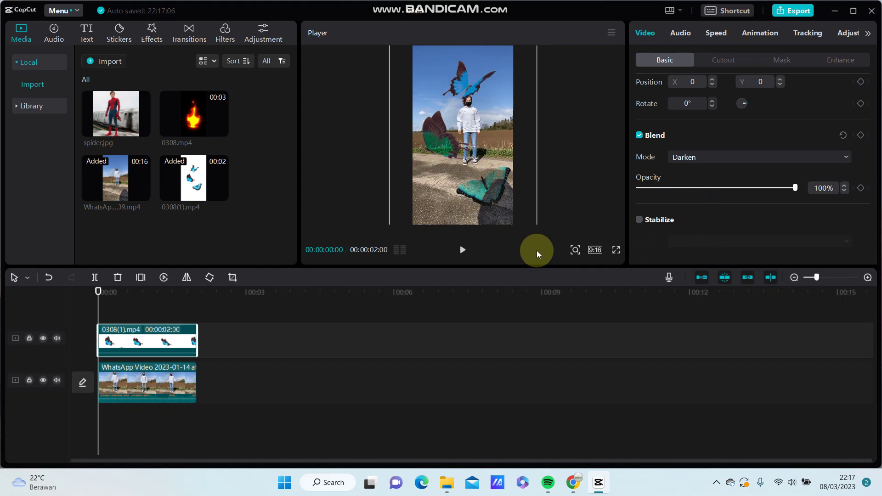
# Step: Mute both tracks' audio and play the blended 2-second result through twice
pyautogui.click(60, 383)
pyautogui.click(56, 340)
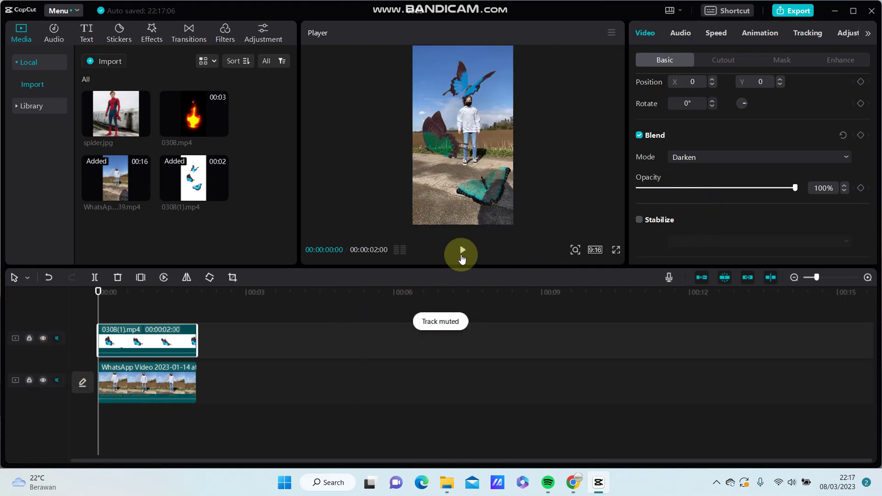
pyautogui.click(463, 250)
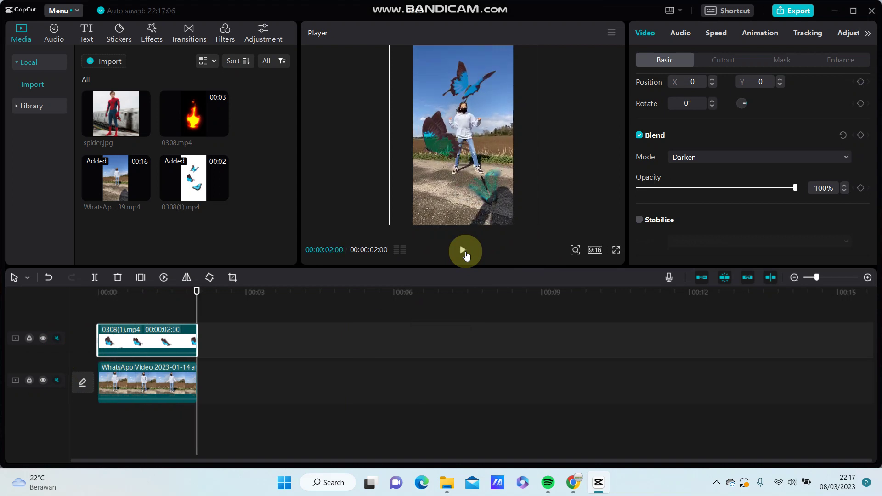
pyautogui.click(462, 251)
# Step: Try Color dodge, then set the butterfly blend to Color burn and replay the preview
pyautogui.click(713, 156)
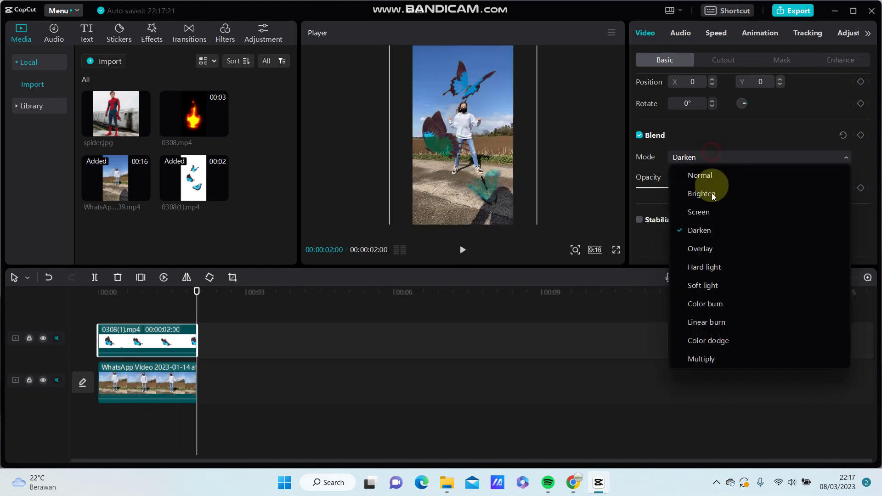
pyautogui.click(709, 340)
pyautogui.click(703, 155)
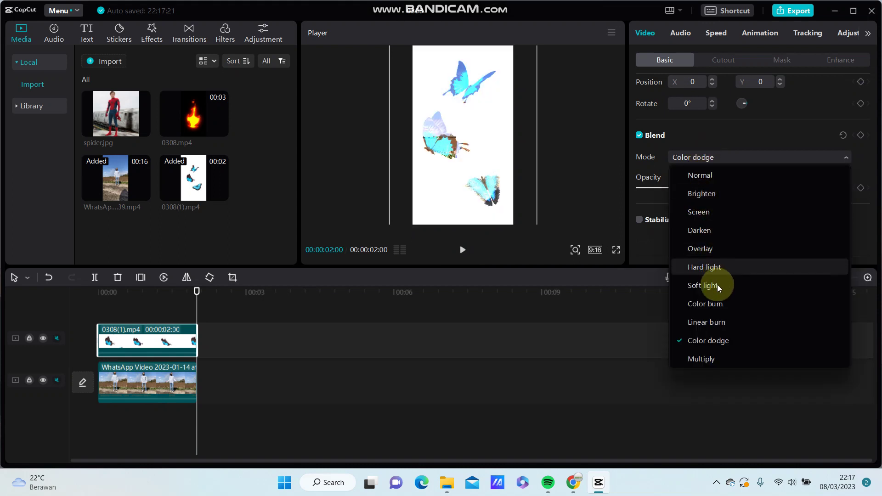
pyautogui.click(718, 302)
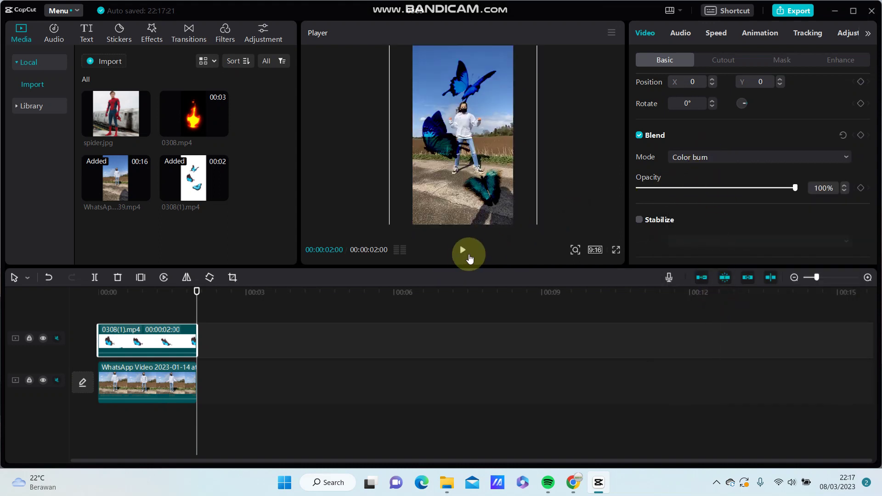
pyautogui.click(462, 250)
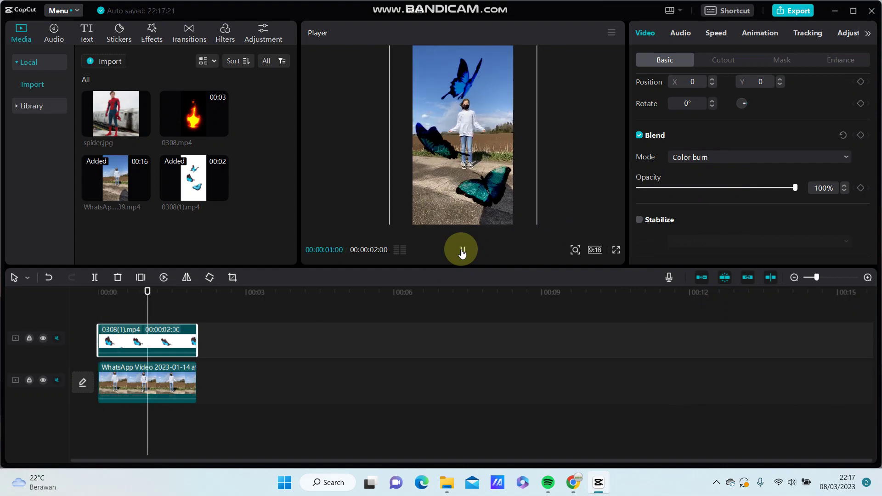